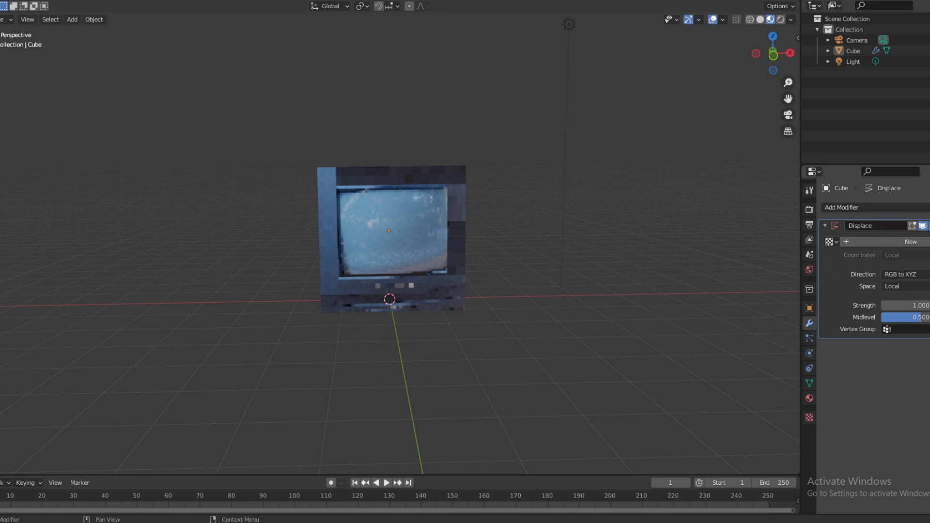
Remove the television mesh's existing Displace modifier and add a fresh Displace modifier to it
left_click(929, 226)
middle_click_drag(484, 250, 437, 255)
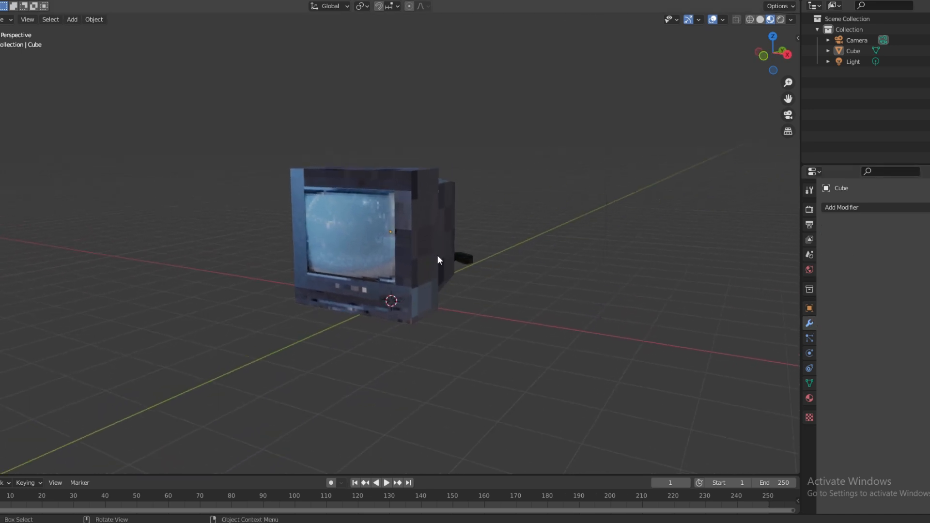
left_click(837, 208)
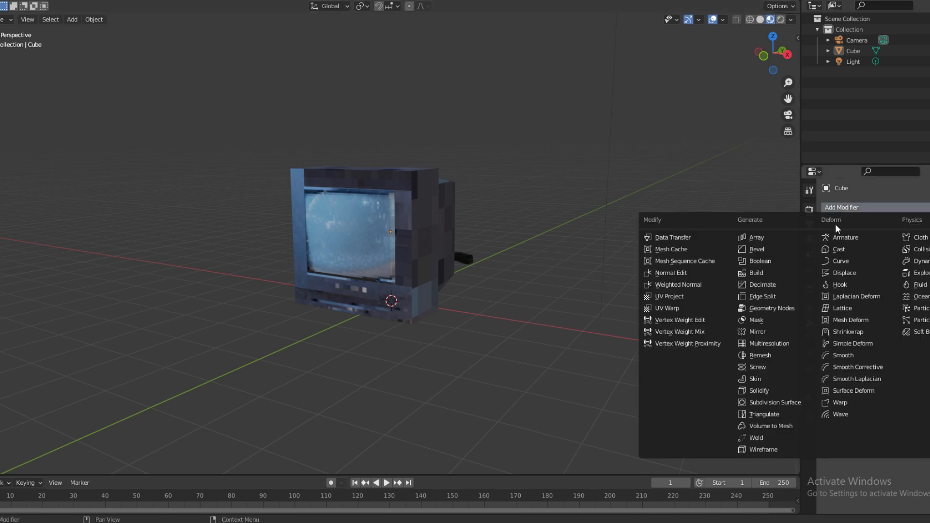
left_click(844, 272)
mouse_move(467, 218)
middle_mouse_down()
mouse_move(587, 215)
mouse_move(477, 223)
middle_mouse_up()
middle_click_drag(461, 186, 508, 194)
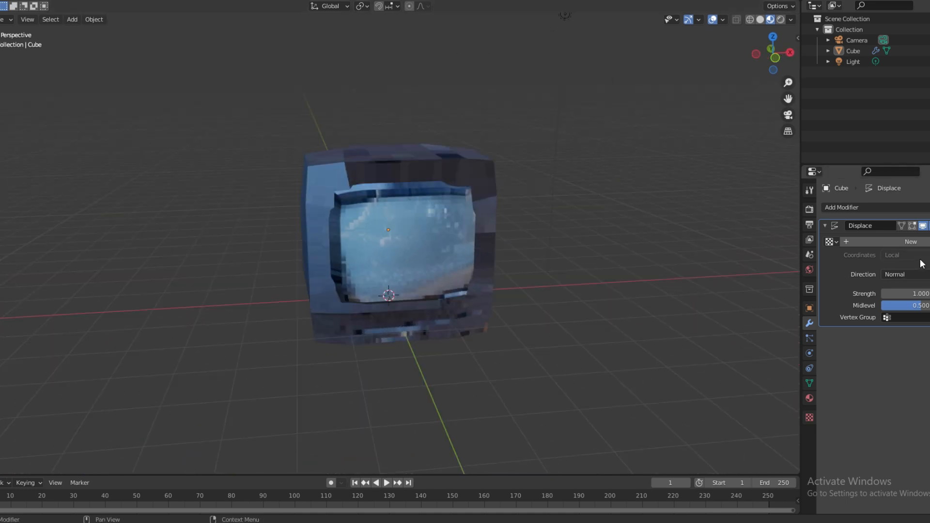
Set the Displace modifier's direction to RGB to XYZ
left_click(920, 259)
left_click(920, 260)
left_click(924, 275)
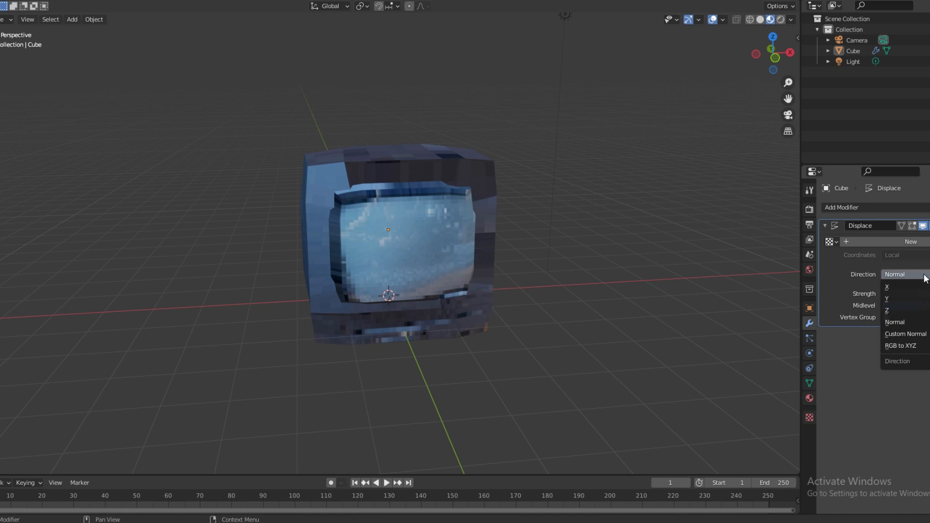
left_click(901, 346)
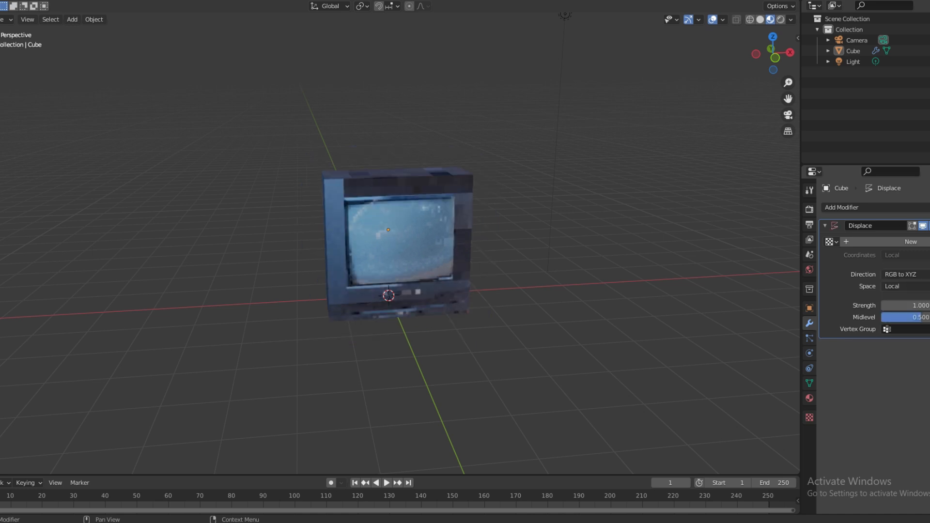
middle_click_drag(576, 210, 513, 202)
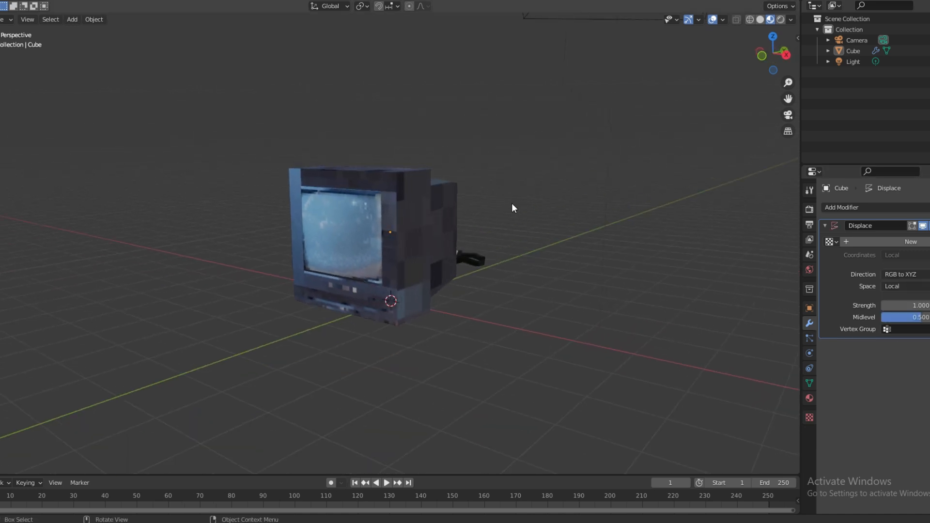
Set the Displace modifier's texture coordinates to Object with Camera as the reference object, and its space to Global
left_click(899, 256)
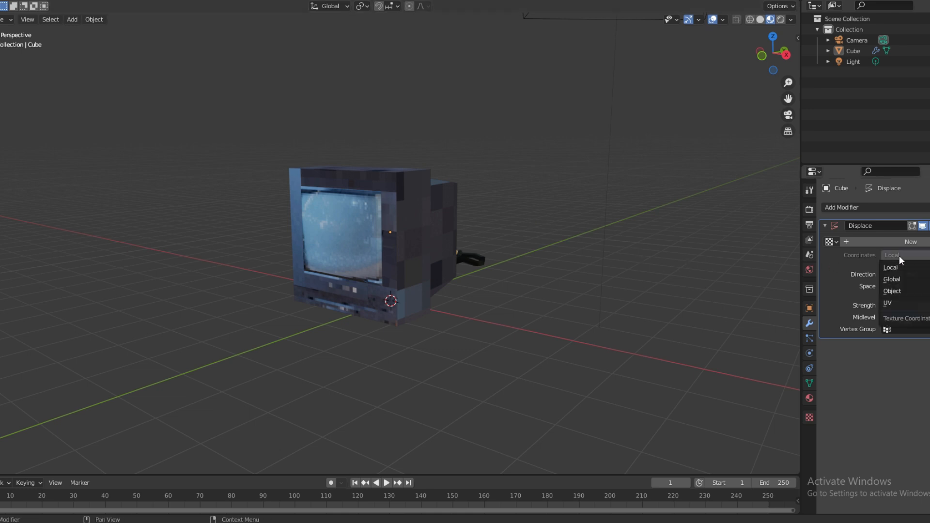
left_click(901, 291)
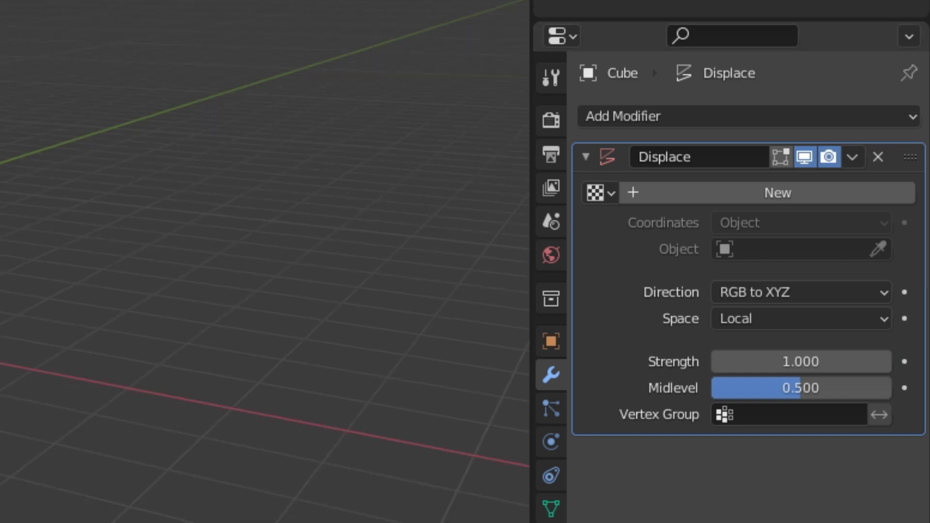
left_click(879, 249)
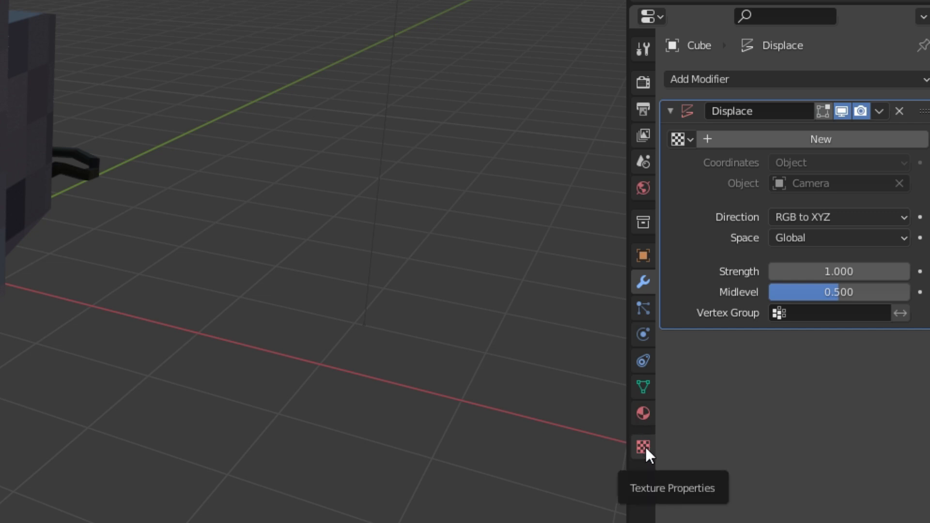
Create a new texture of type Clouds for the television's Displace modifier
left_click(644, 447)
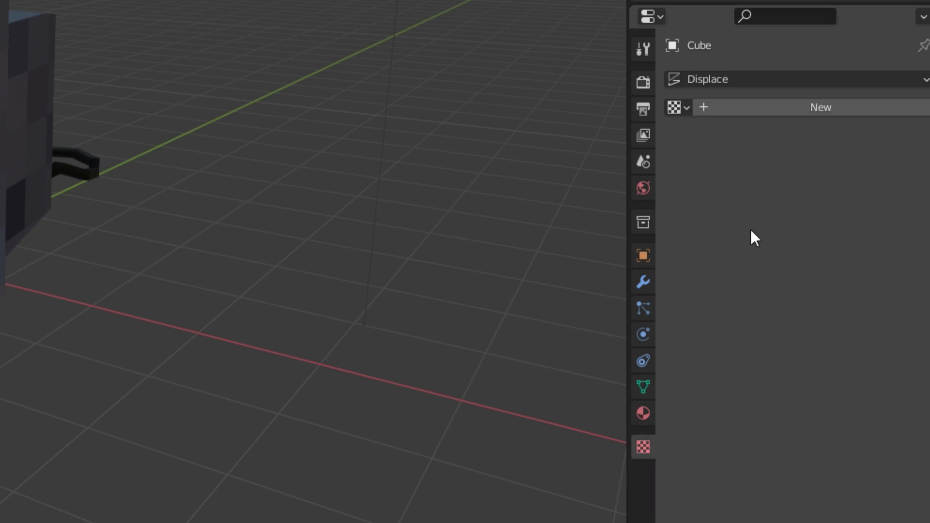
left_click(804, 107)
left_click(809, 135)
left_click(812, 196)
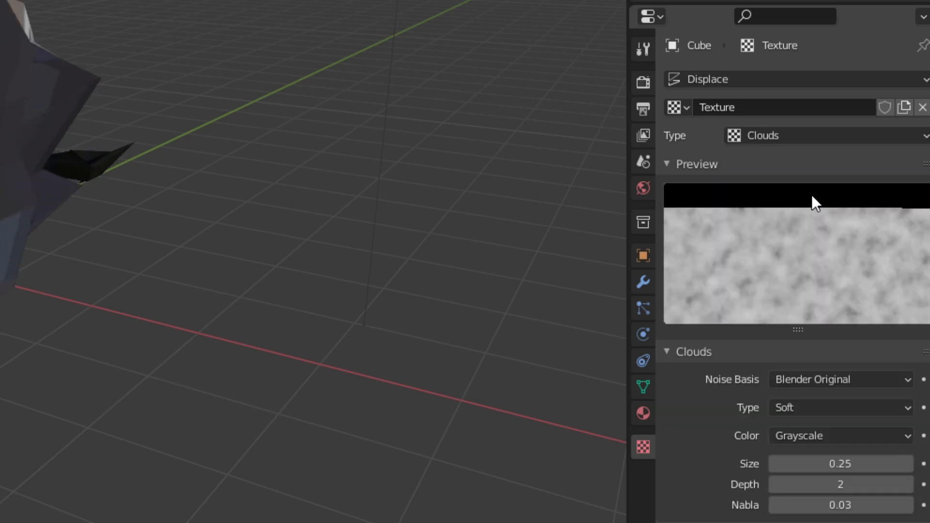
middle_click_drag(0, 145, 0, 78)
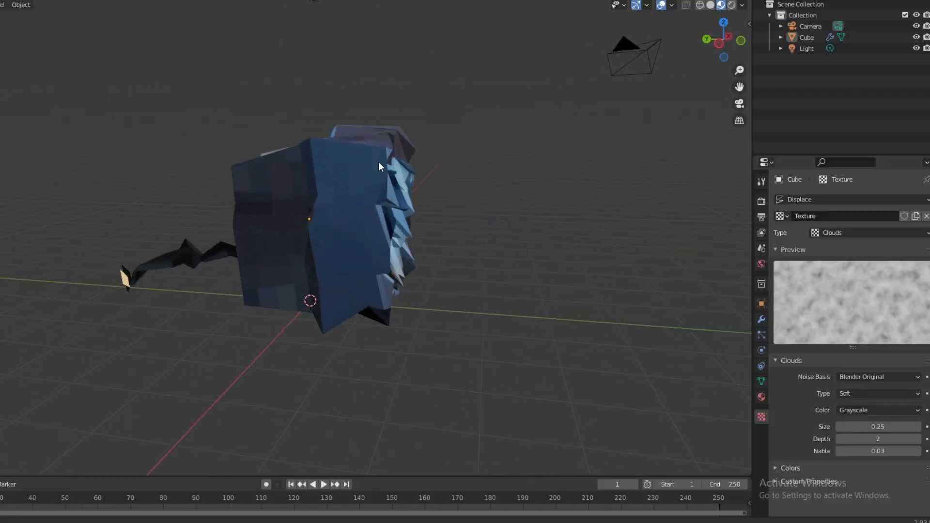
middle_click_drag(376, 142, 621, 262)
Set the Clouds texture's noise basis to Cell Noise and its noise type to Hard
left_click(903, 378)
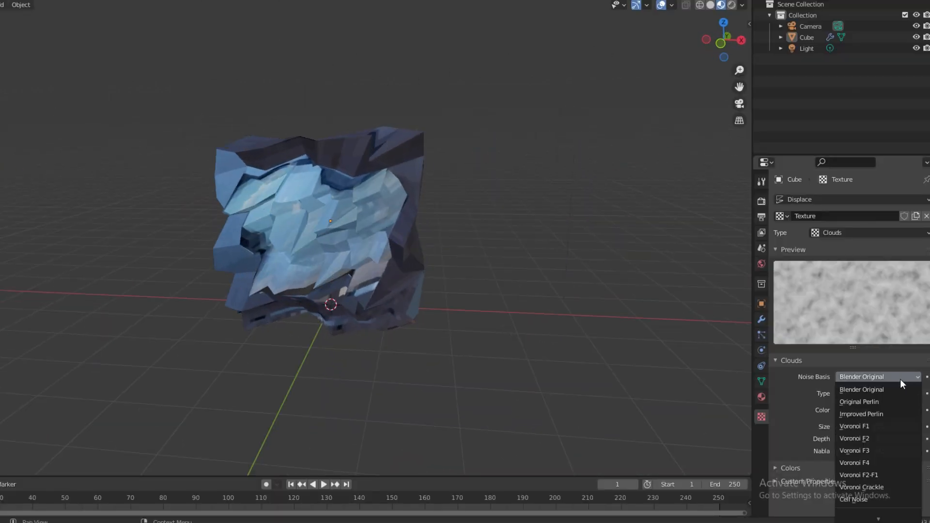
left_click(874, 500)
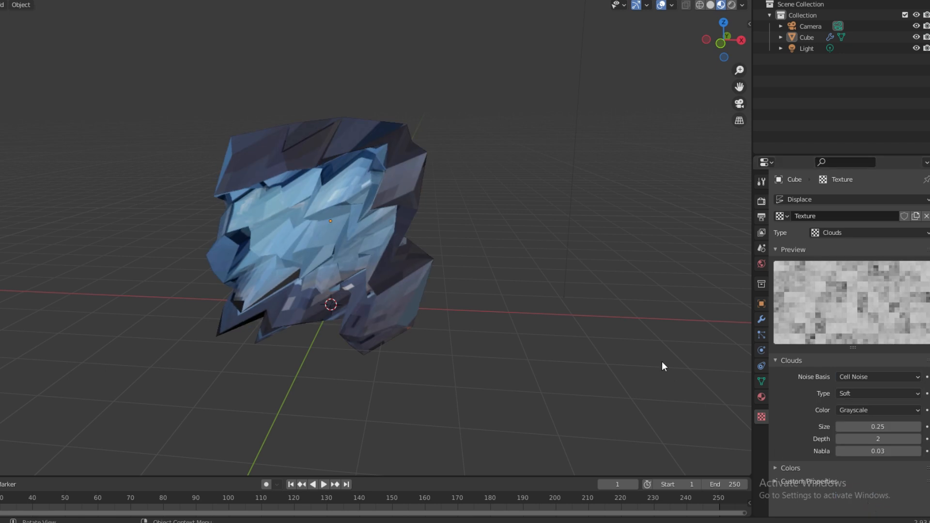
middle_click_drag(665, 366, 615, 349)
left_click(883, 391)
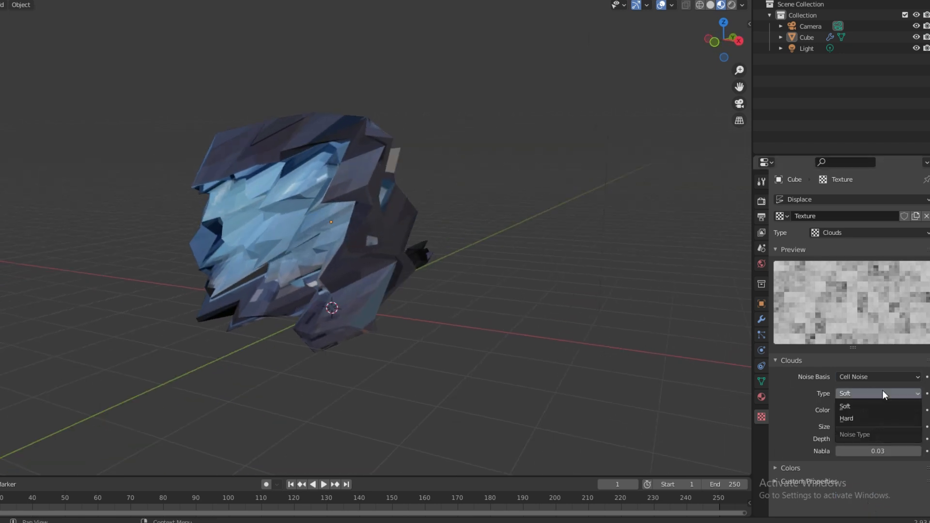
left_click(888, 417)
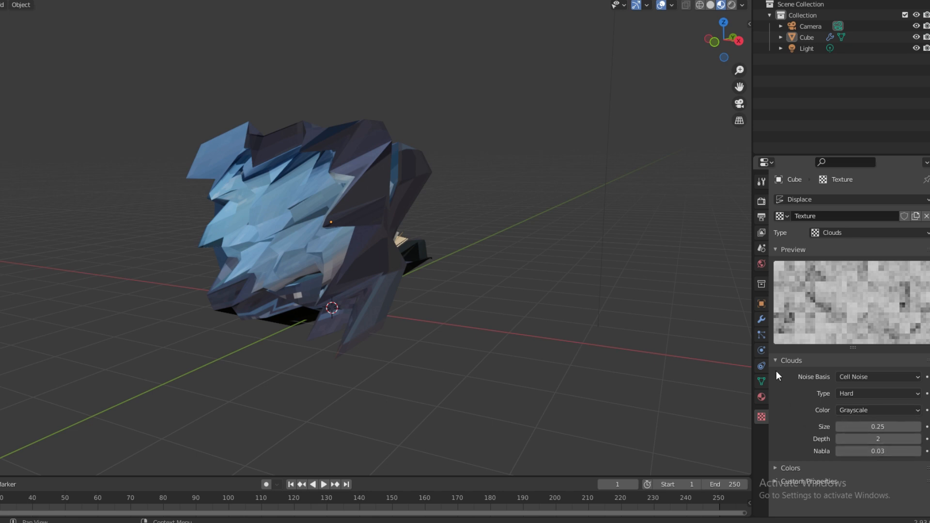
Try a strength of 0.5 on the Displace modifier and settle on 0.05
left_click(762, 320)
left_click_drag(882, 314, 855, 314)
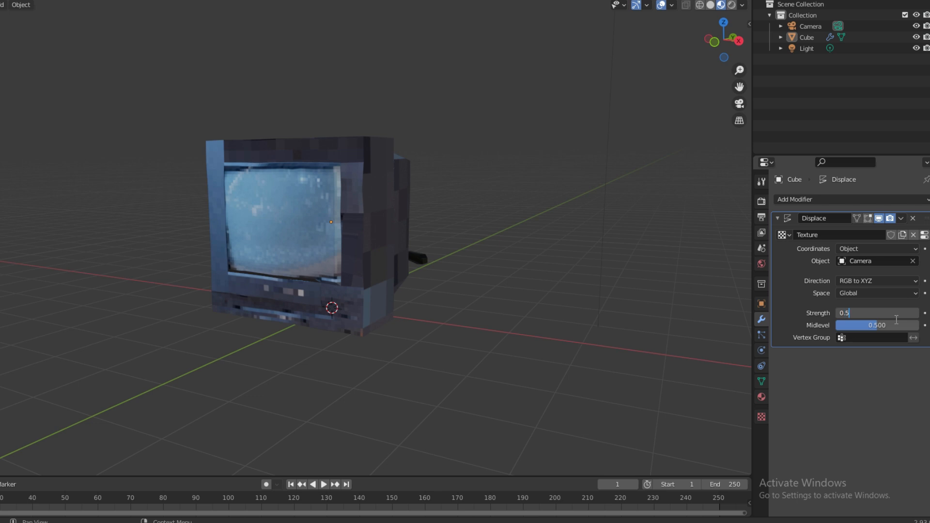
key("Return")
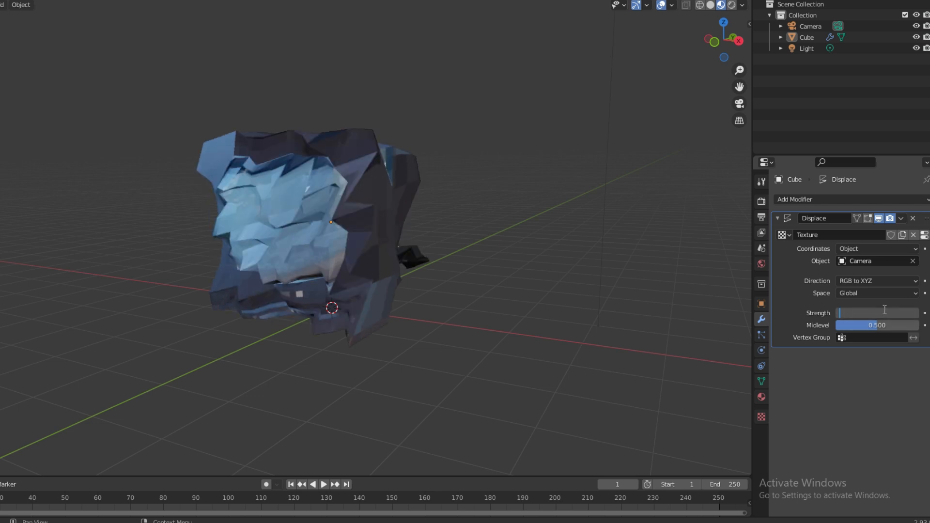
key("Return")
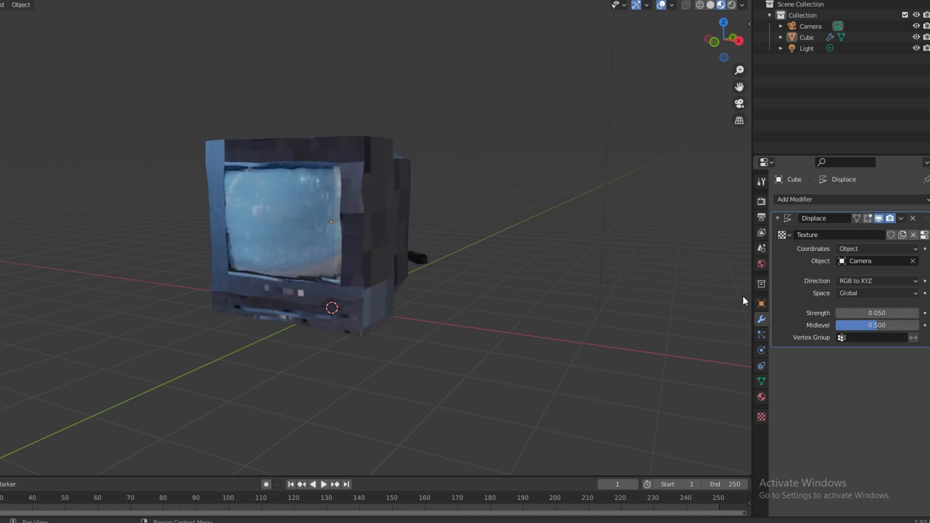
middle_click_drag(744, 301, 623, 264)
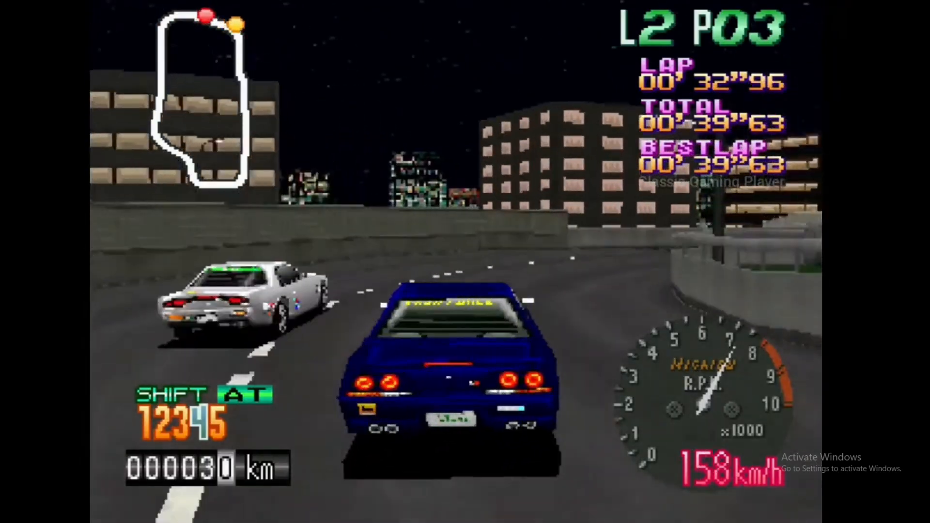